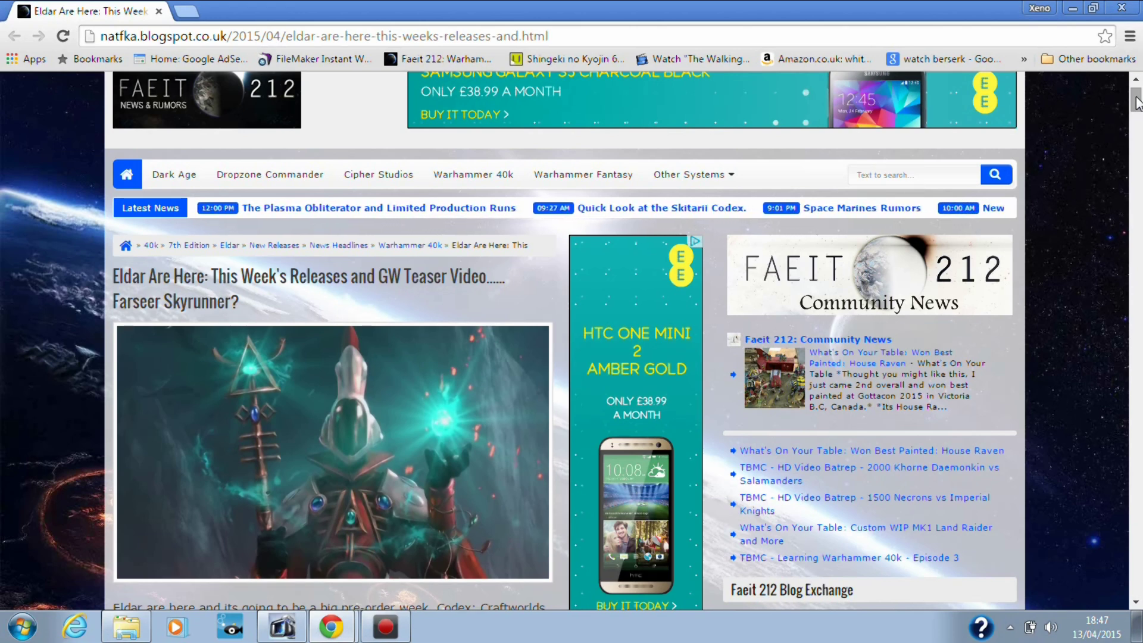
drag(1136, 98, 1135, 102)
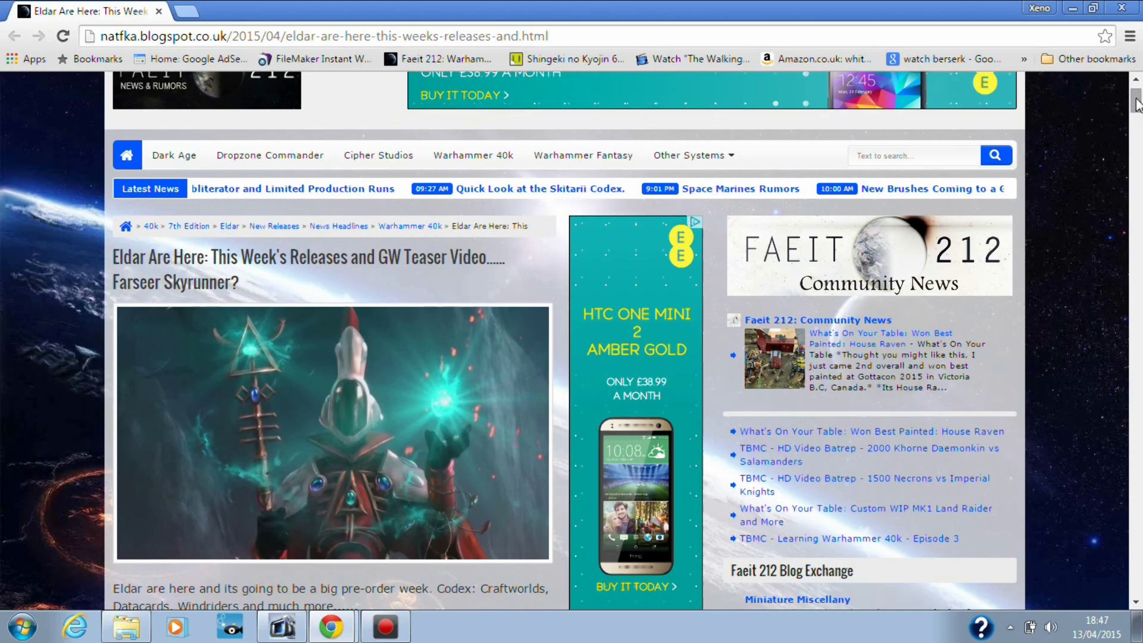
drag(1135, 100, 1135, 139)
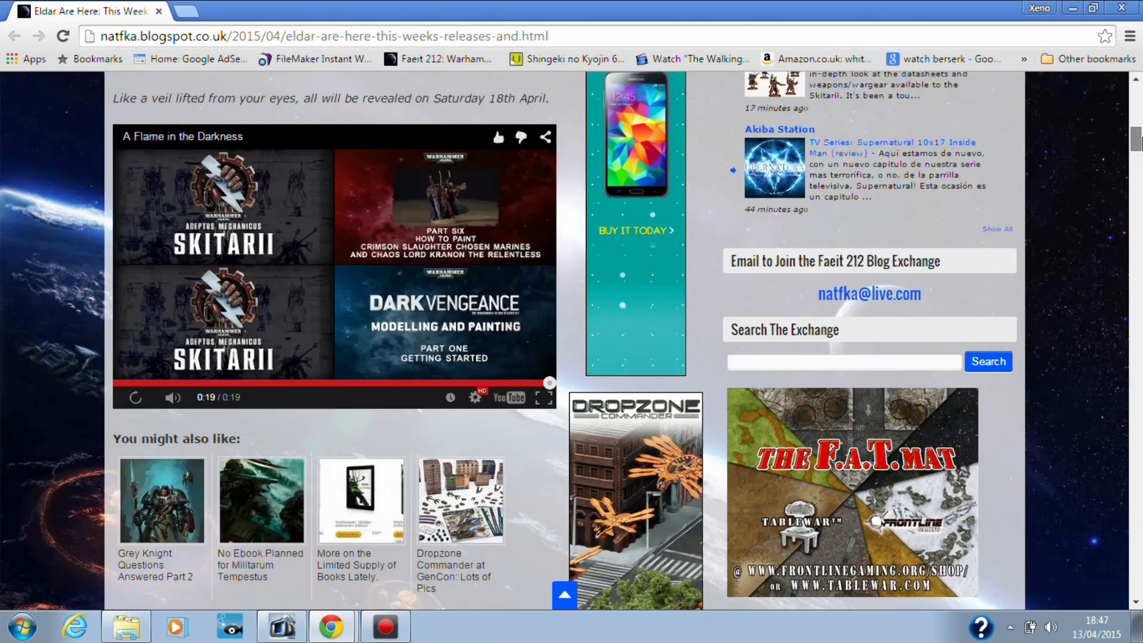
Replay the finished Faeit 212 teaser video from the start
click(429, 309)
Pause the teaser at 0:11 on the hooded Farseer, checking the frame full screen
click(393, 386)
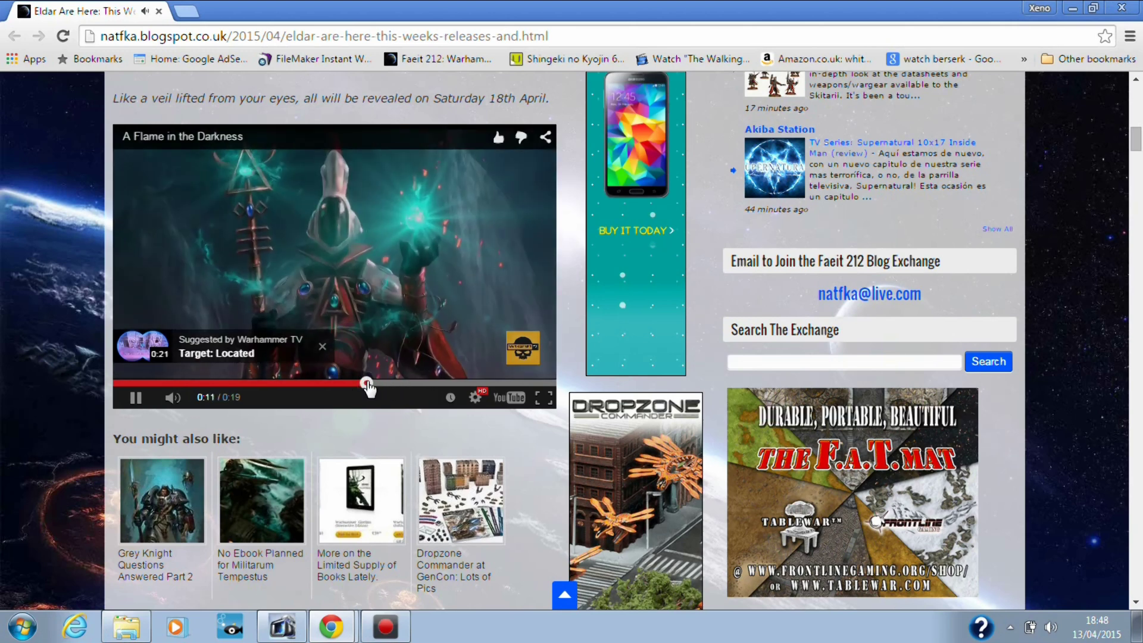
click(366, 385)
click(139, 399)
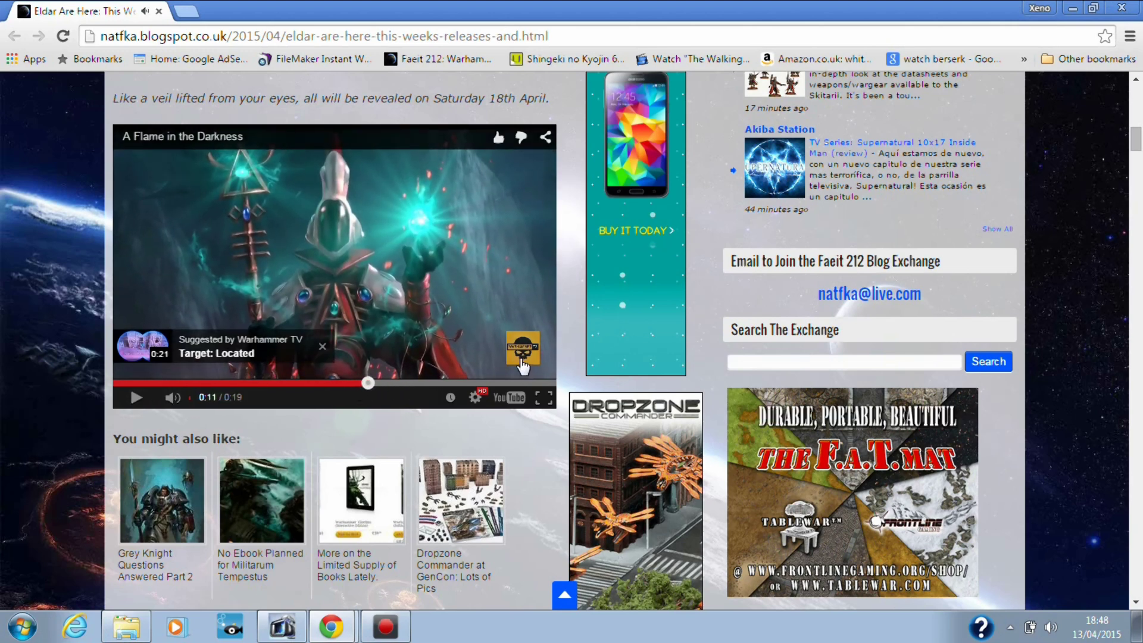
click(543, 397)
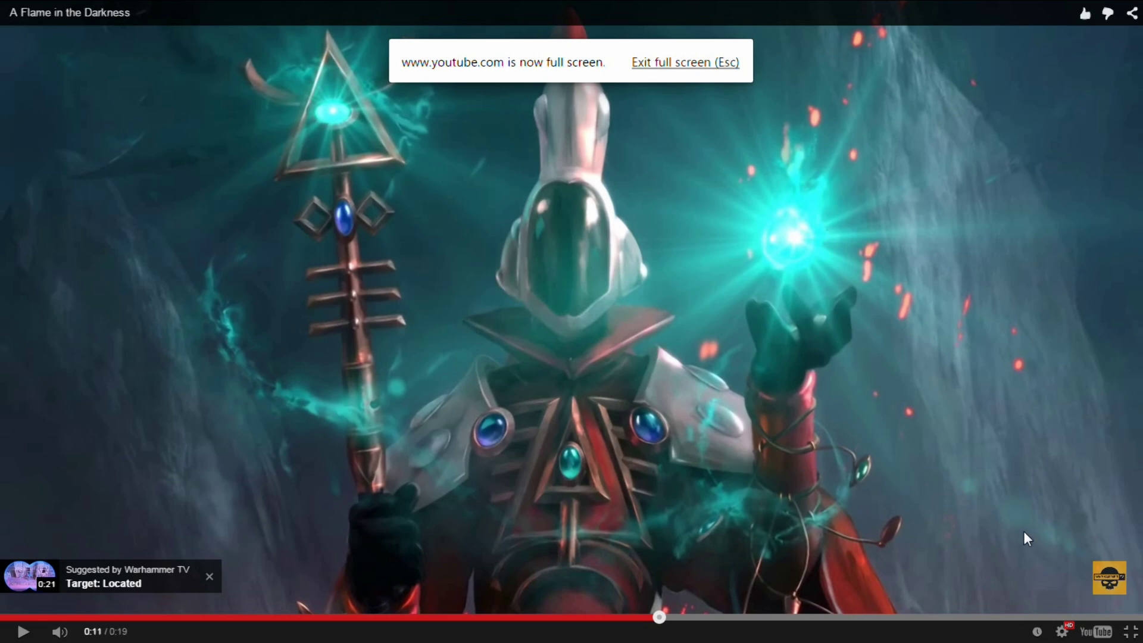
click(1131, 632)
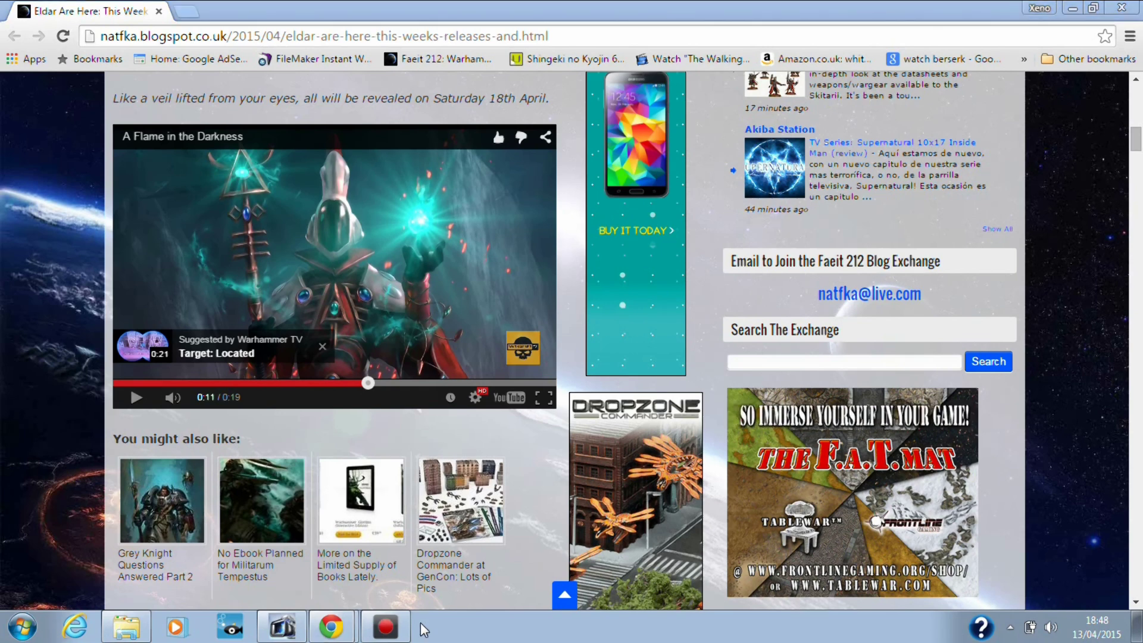
Move the Eldar Release Confirmations post tab out into its own Chrome window
click(337, 582)
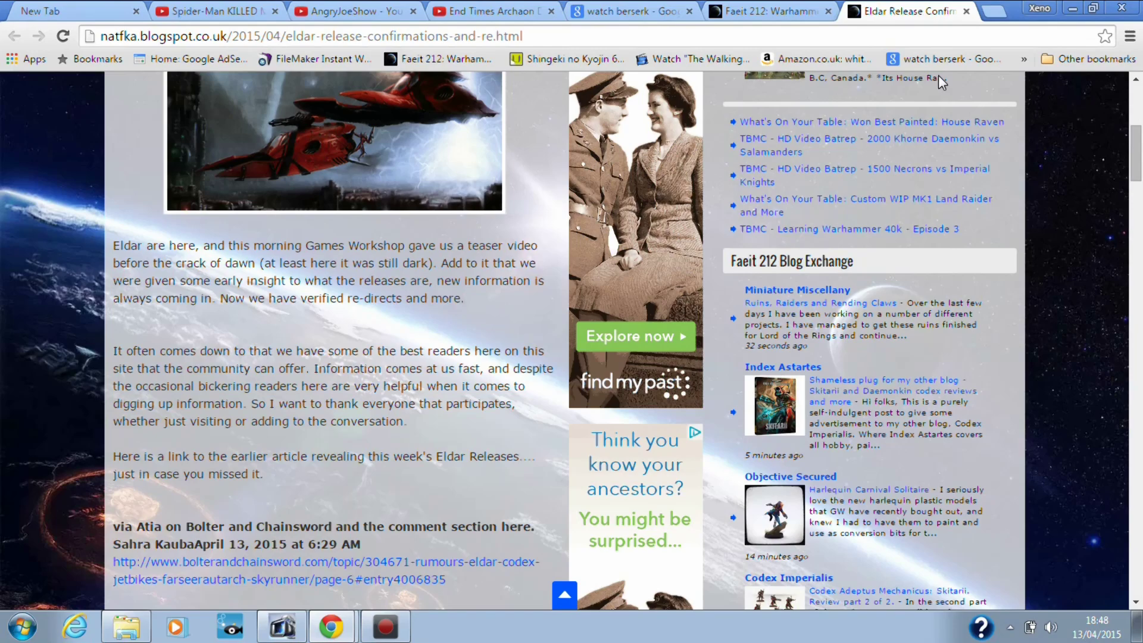
drag(906, 11, 572, 179)
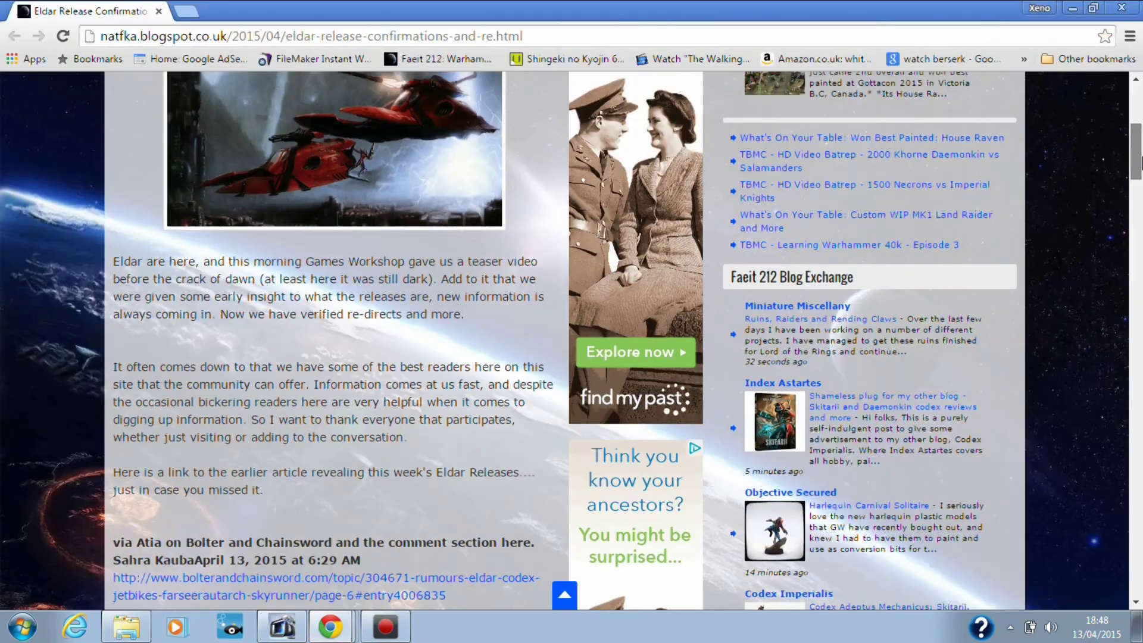
mouse_move(1136, 166)
mouse_down()
mouse_move(1136, 143)
mouse_move(1135, 259)
mouse_up()
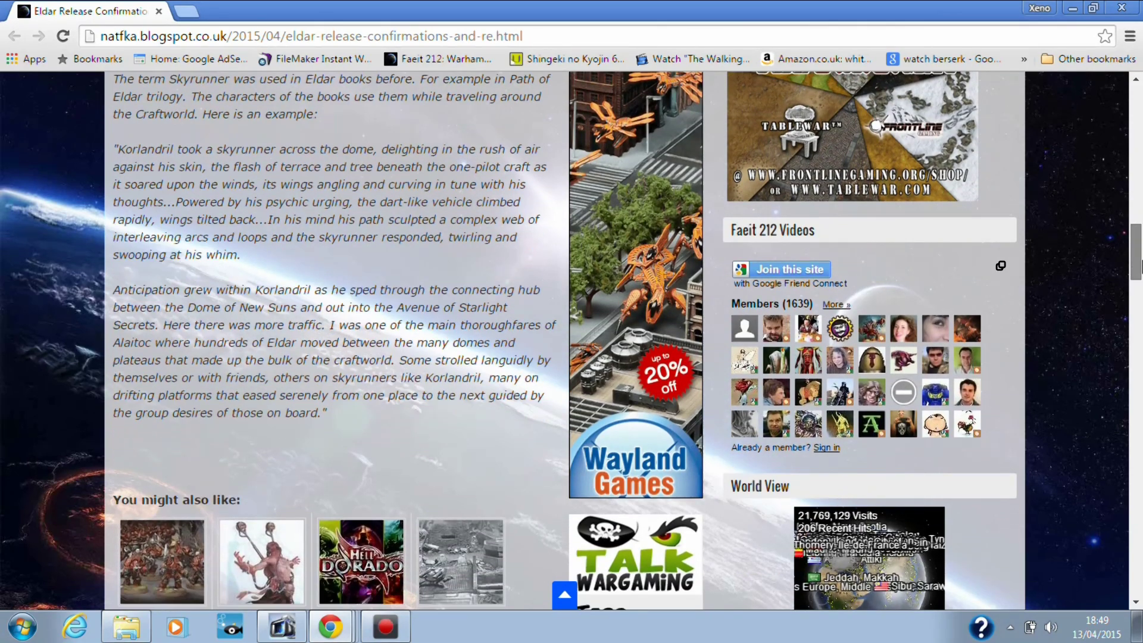
drag(1136, 259, 1135, 134)
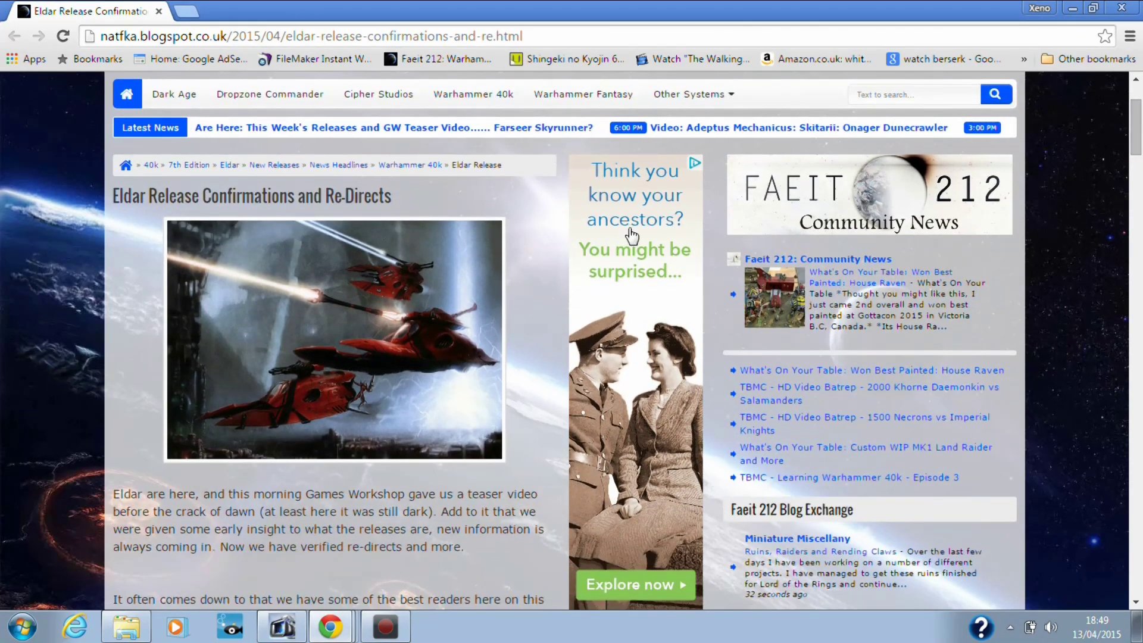